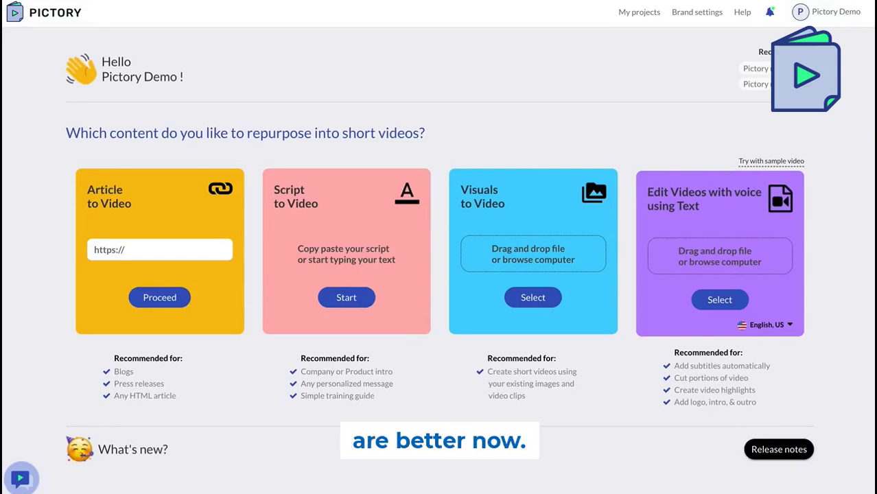
- Paste the two-line script into a new Script to Video project and proceed
click(358, 298)
text(Pictory uses AI to easily convert long-form video and text content into short branded videos for social media.  Save time in video creation. Boost social visibility of your brand.)
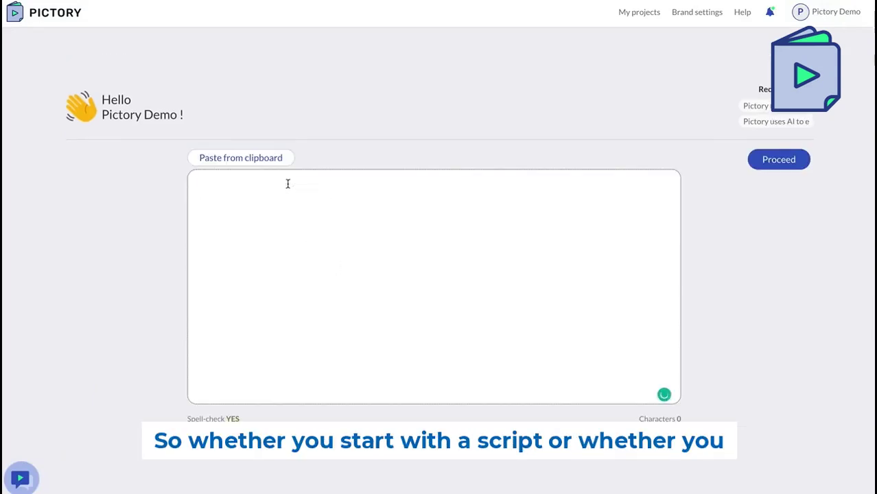
click(782, 160)
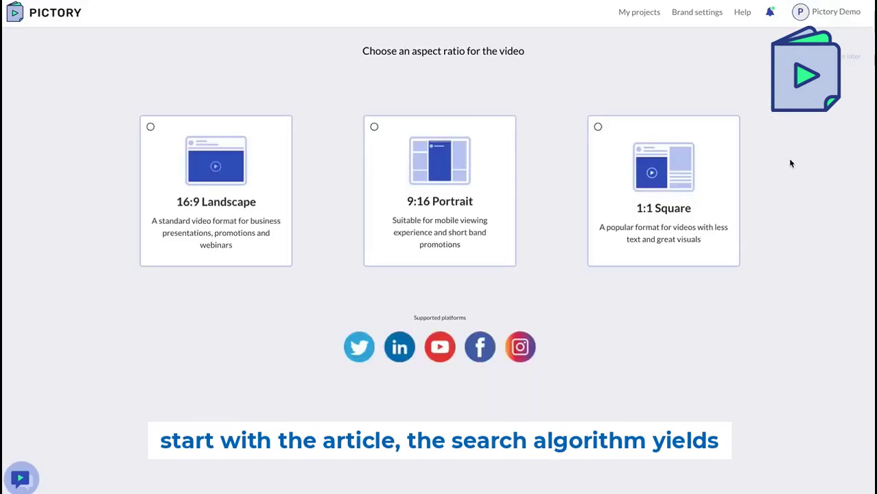
- Choose the 16:9 Landscape format, then preview the phone, studio and word-cloud clips of Scenes 1–3
click(175, 206)
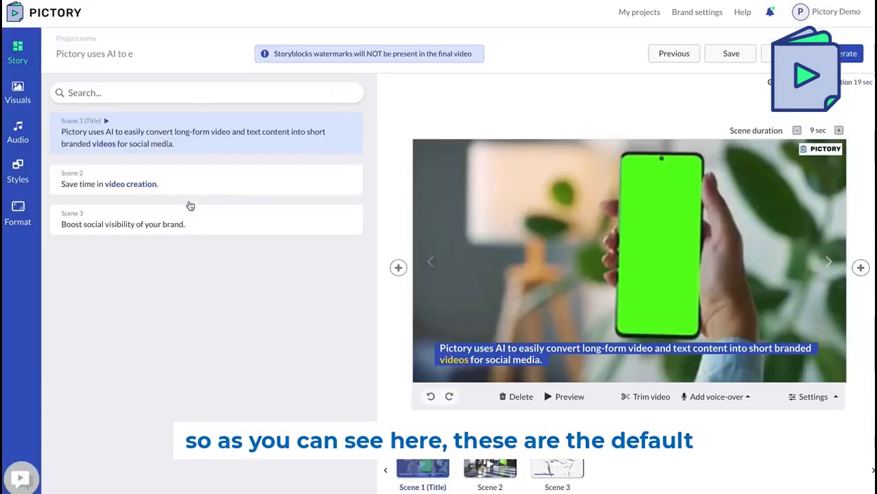
click(292, 183)
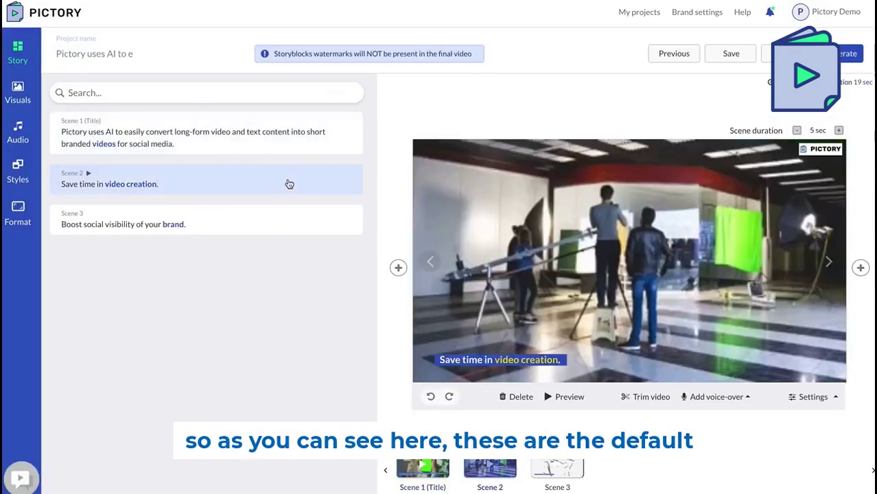
click(215, 225)
click(270, 135)
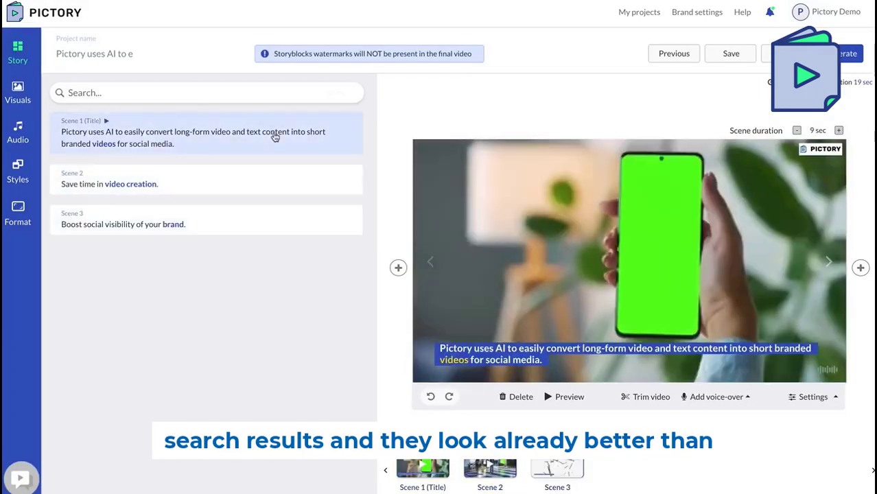
click(263, 223)
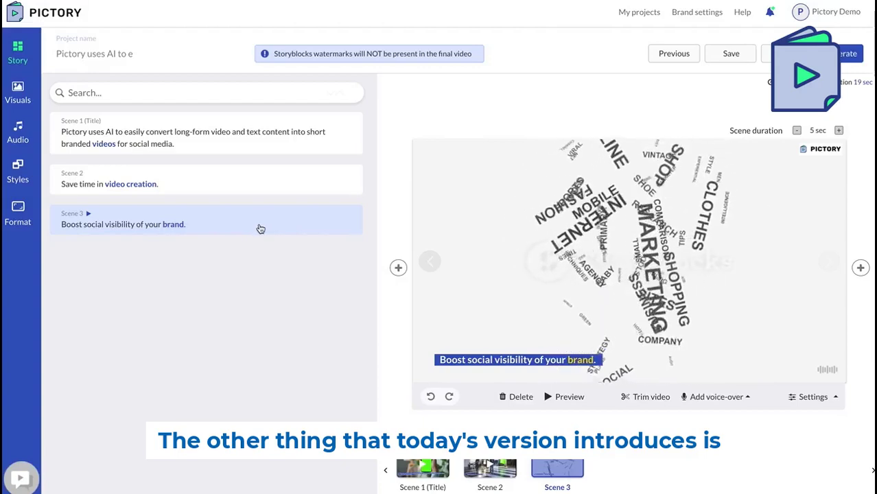
click(18, 99)
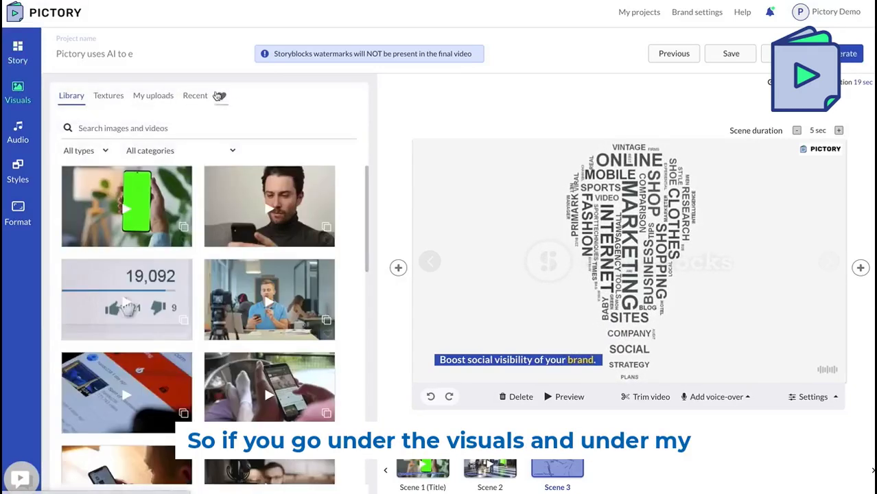
- Apply the GIF from My uploads as Scene 3's visual
click(155, 96)
mouse_move(143, 299)
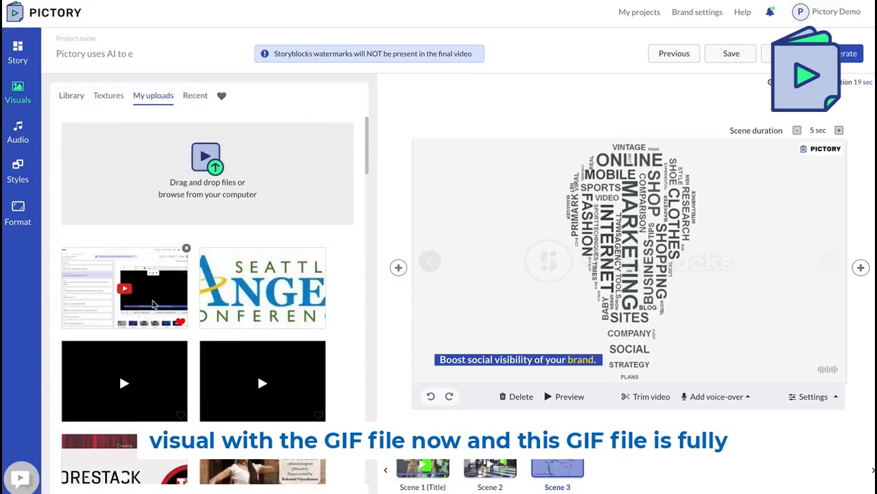
click(152, 303)
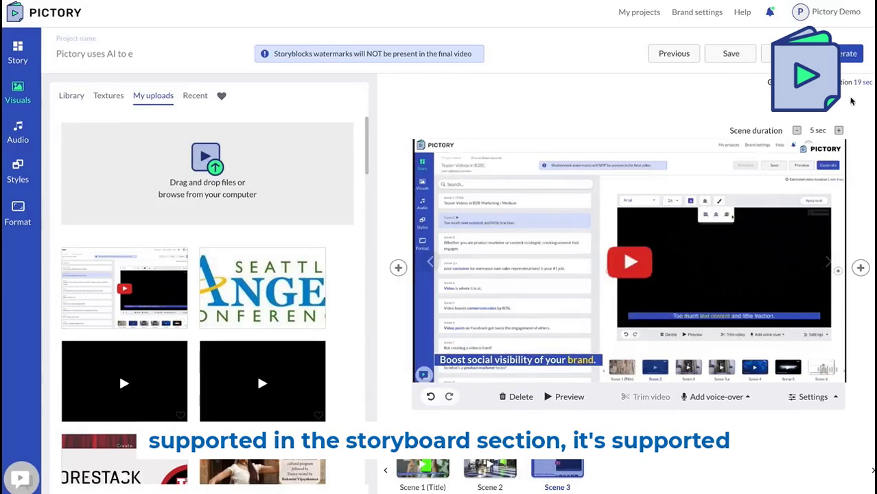
- Look over the export format options and the scene settings menu, then close it
click(847, 53)
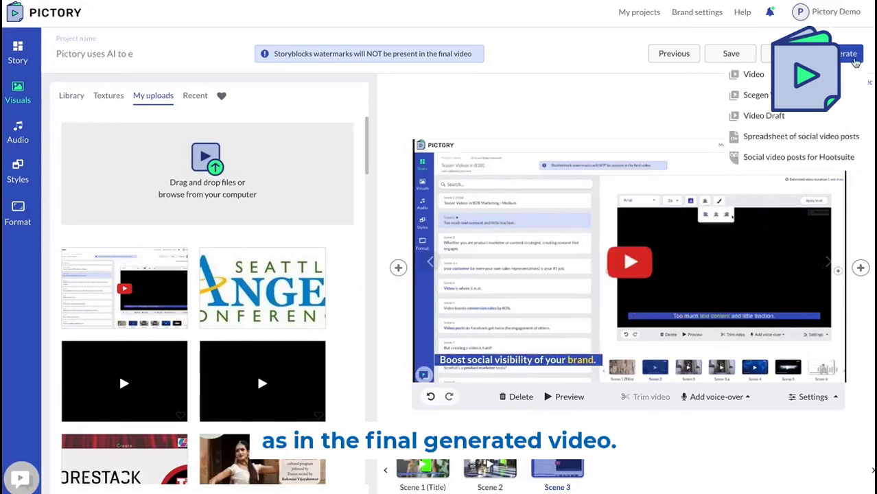
click(812, 397)
click(744, 474)
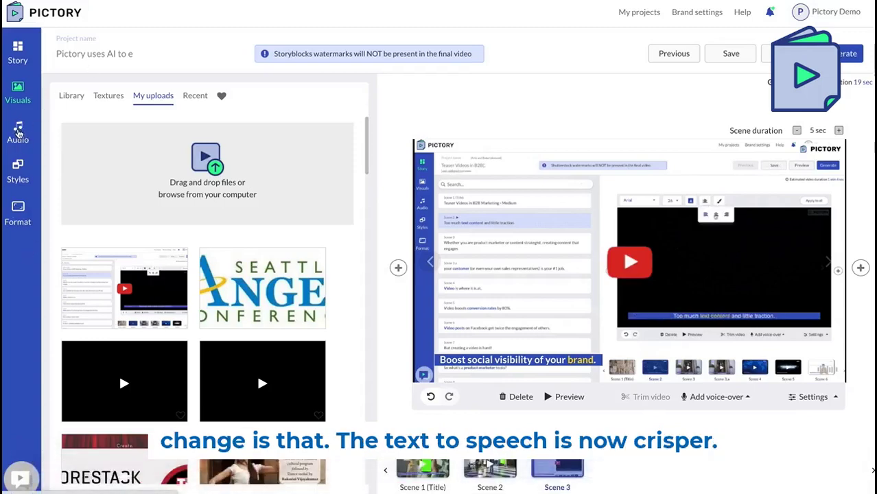
- Set Matthew, male as the video's voice-over
click(19, 131)
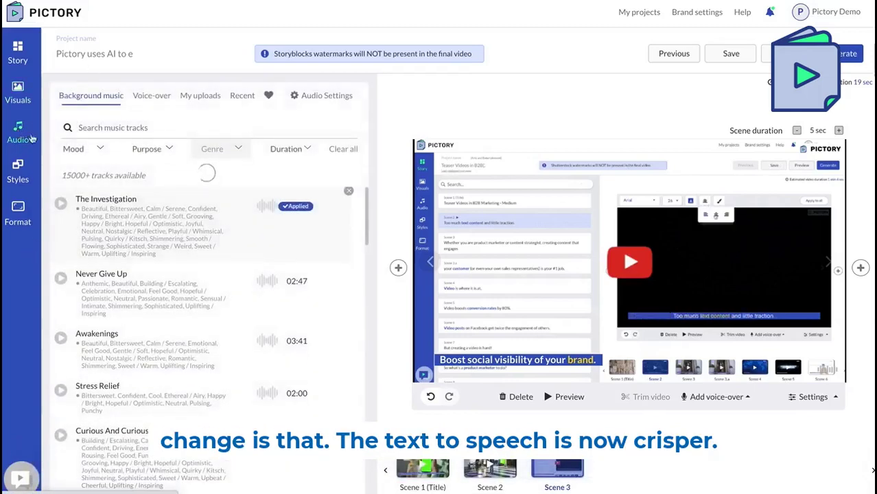
click(154, 97)
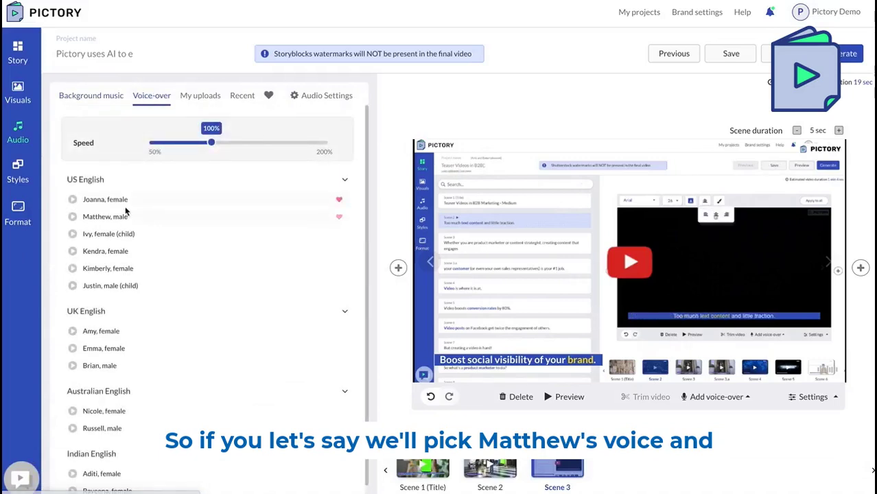
click(122, 217)
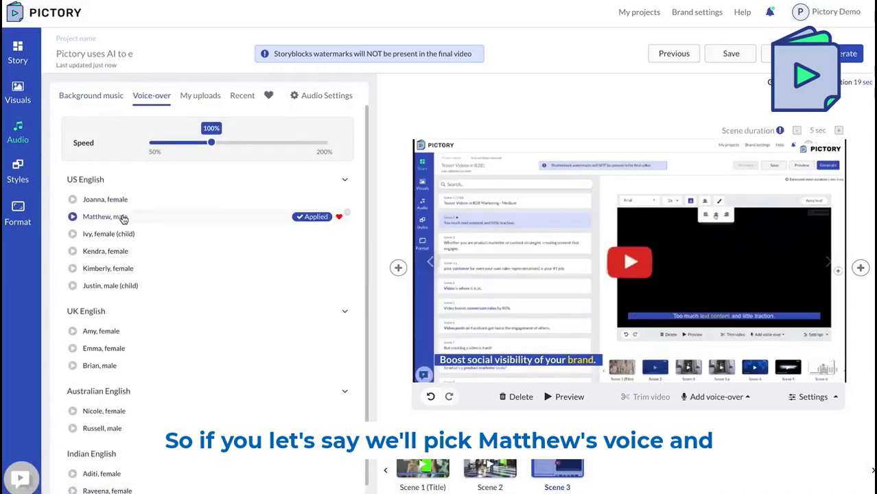
- Check Scenes 1 and 2 in the timeline, then play a preview of the whole video
click(425, 466)
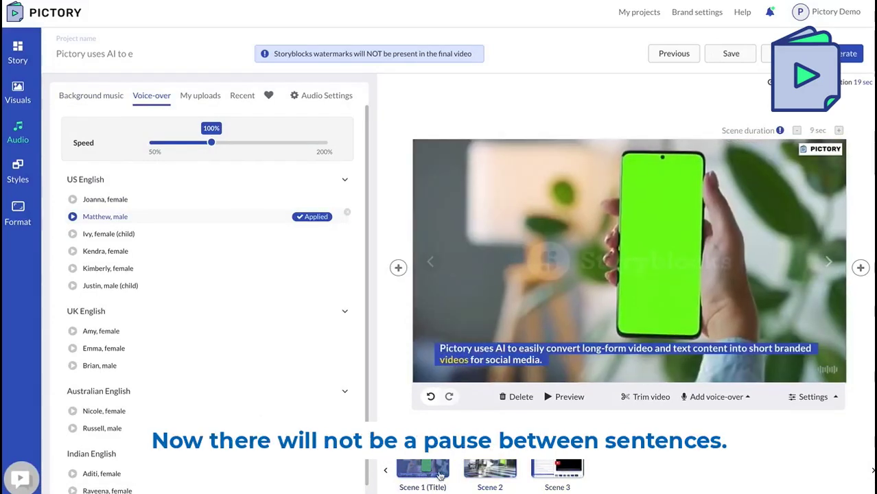
click(503, 472)
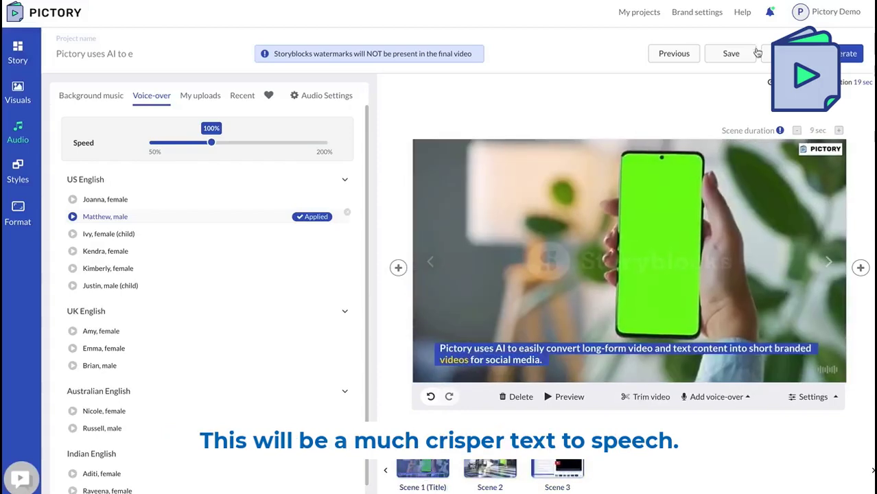
click(845, 53)
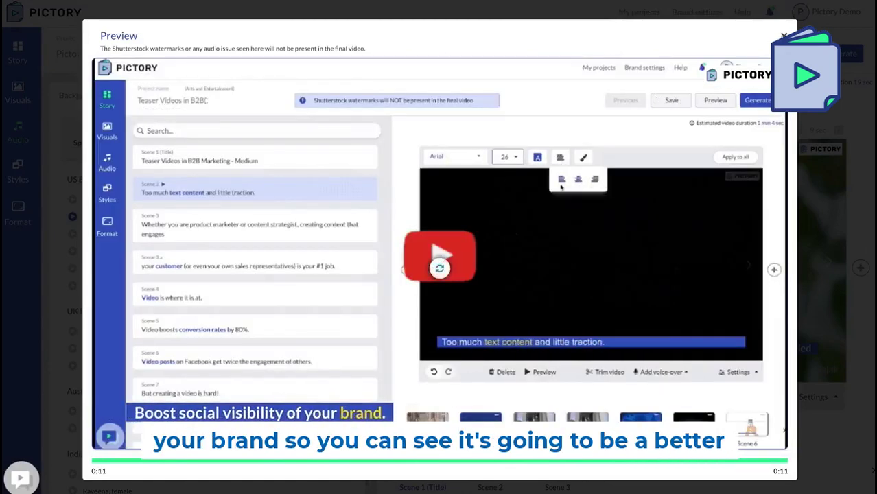
- Close the finished preview and go to the My projects page
key(Escape)
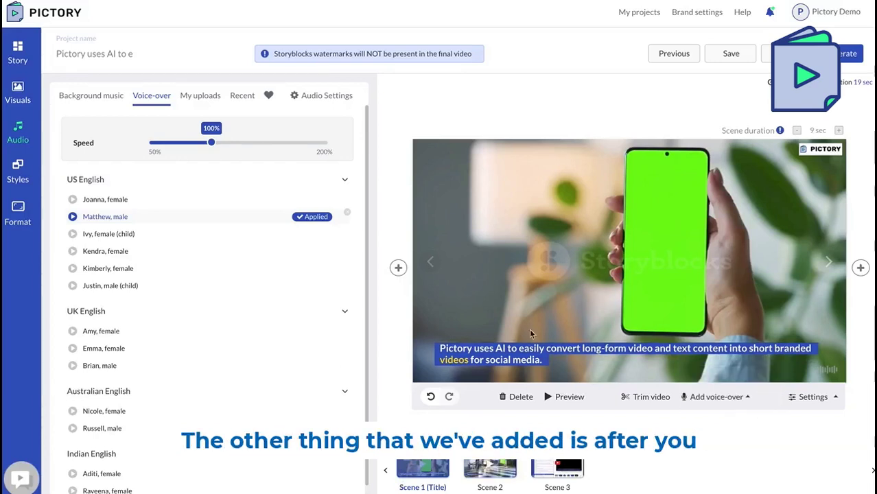
click(648, 11)
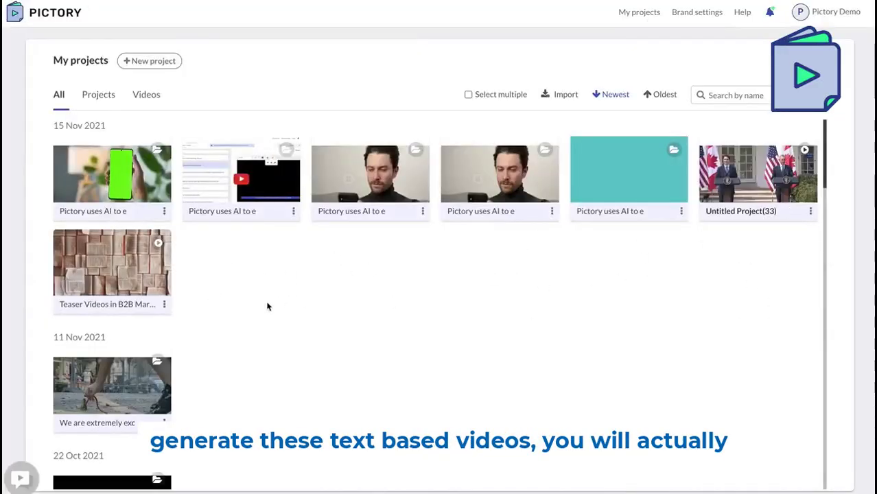
- View the Teaser Videos project's MP4, SRT, VTT and TXT download options, then return home
click(164, 304)
click(156, 323)
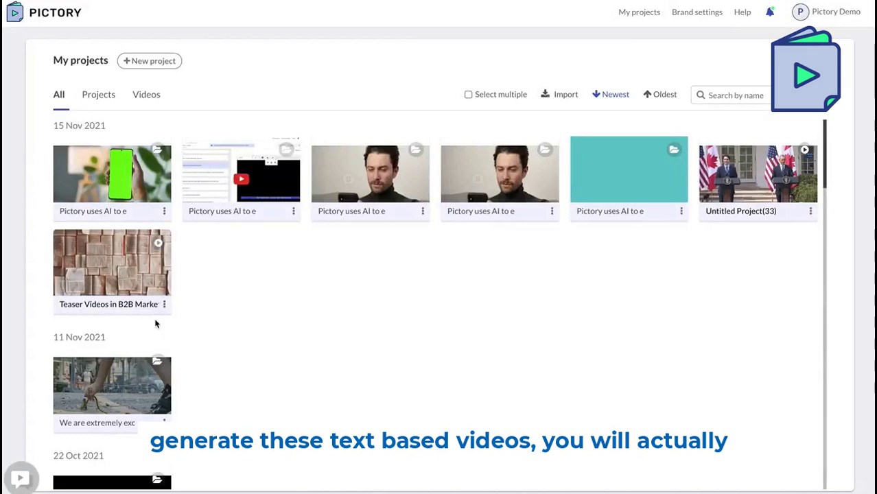
click(164, 305)
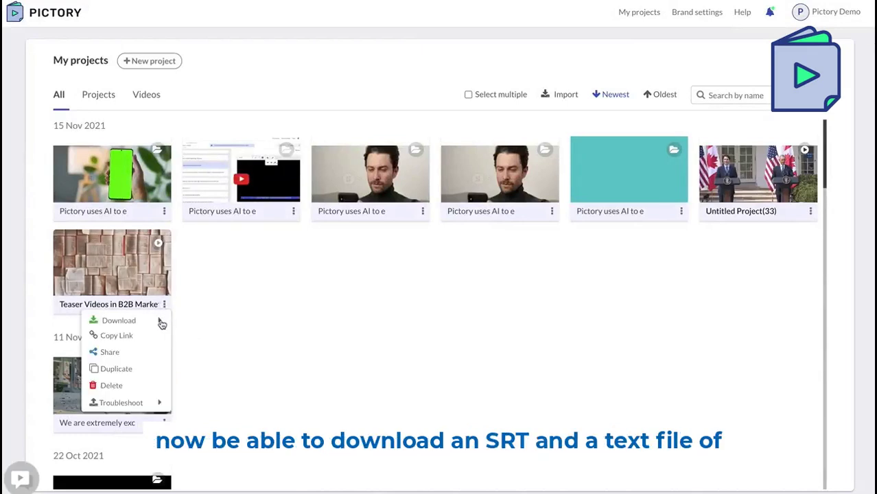
mouse_move(160, 320)
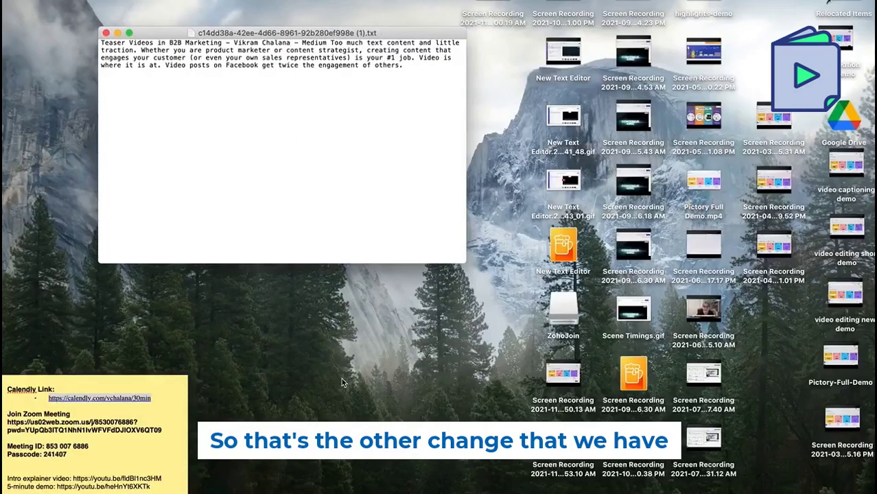
key(ctrl+Right)
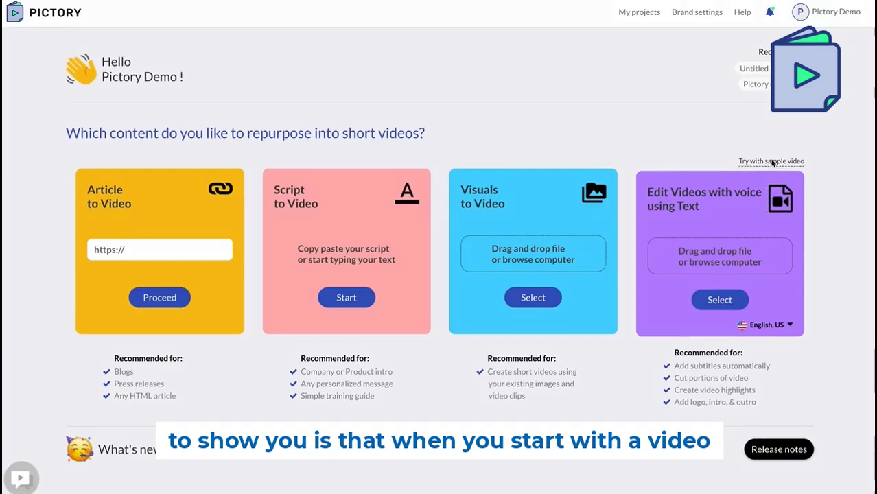
- Download the sample video's transcript as .txt and open Untitled_Project34.txt
click(772, 162)
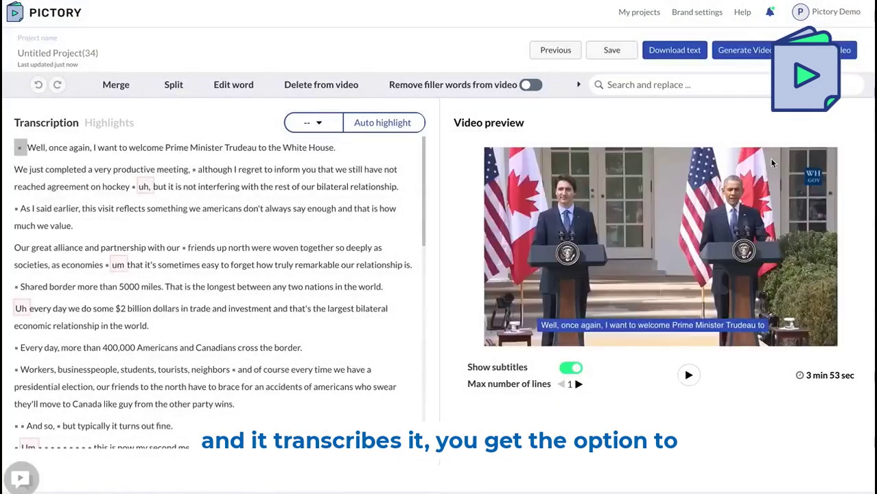
click(675, 52)
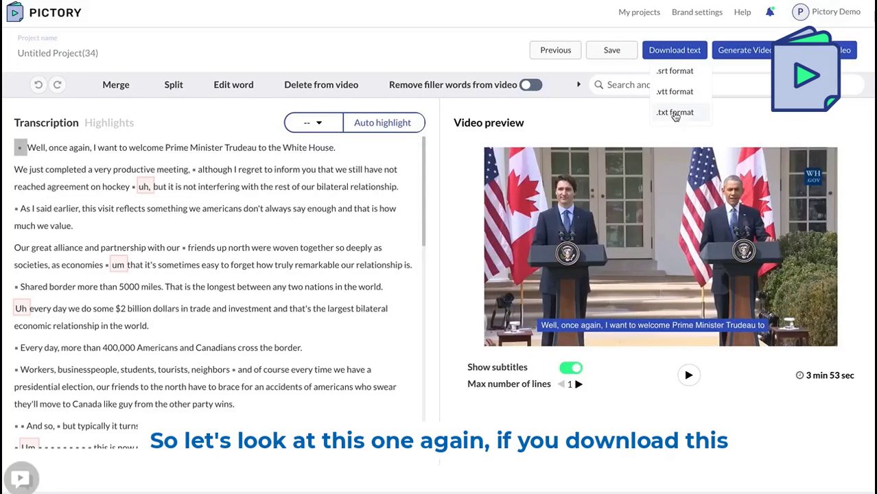
click(676, 114)
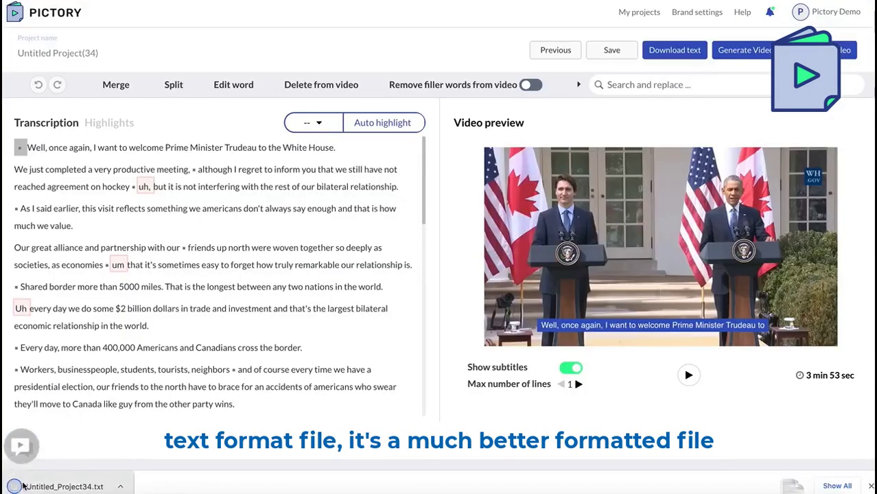
click(39, 487)
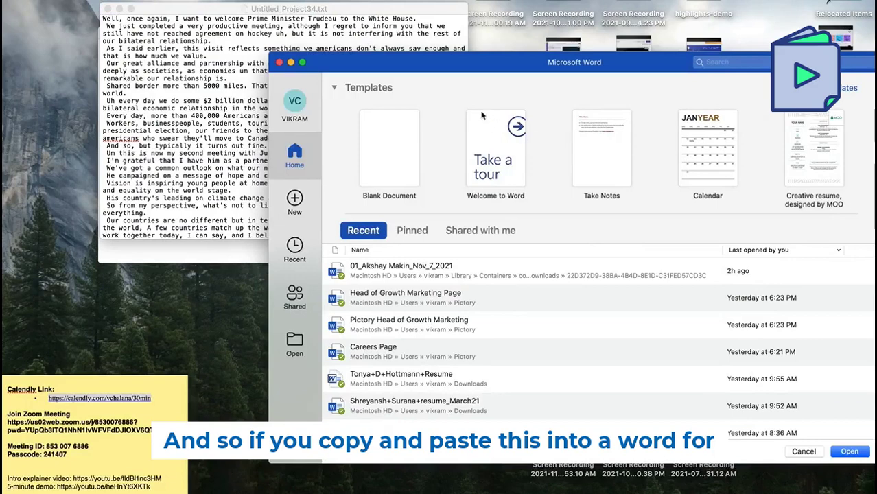
- Copy all text from Untitled_Project34.txt into a new blank Word document
double_click(389, 147)
click(352, 9)
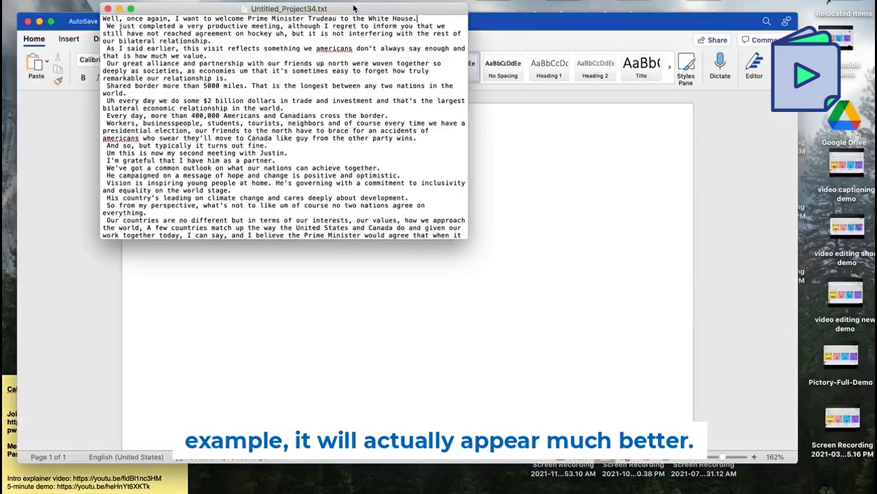
key(super+a)
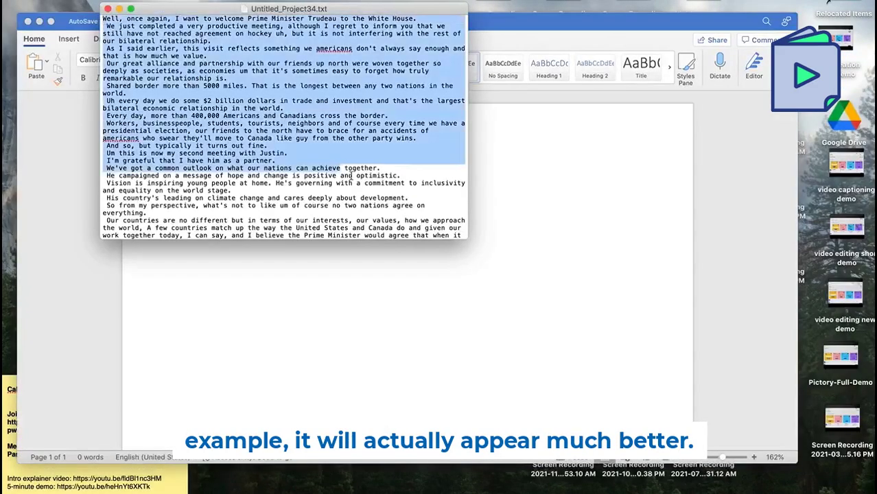
key(super+c)
key(super+Tab)
key(super+v)
scroll(283, 294, up, 15)
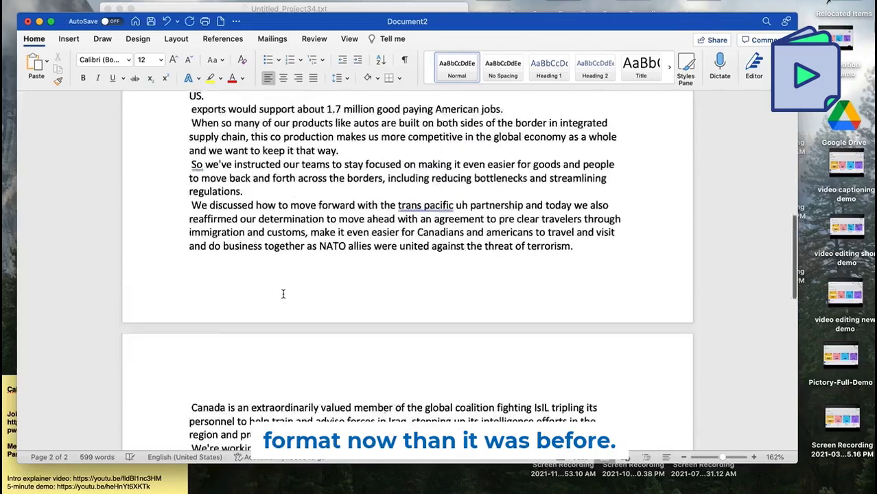